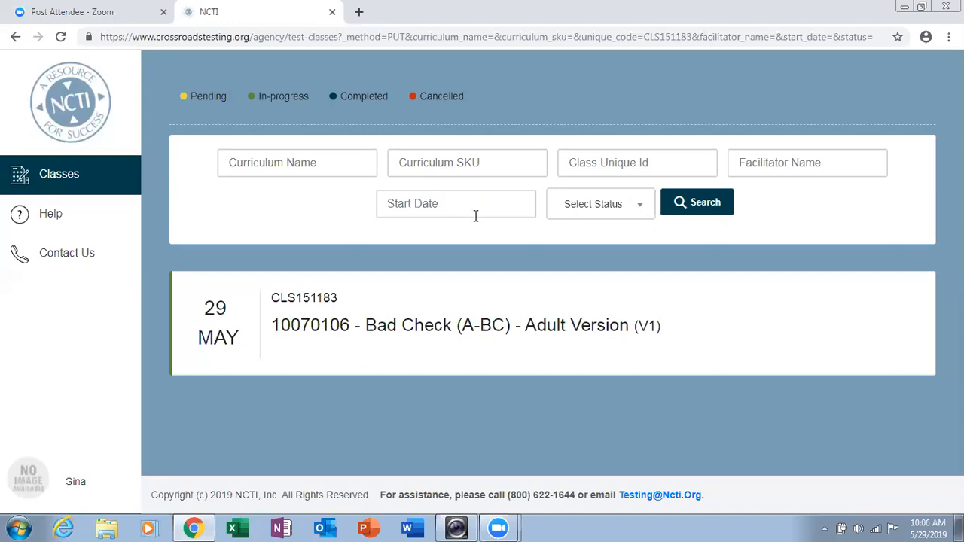
Step: Search for the class with unique ID CLS151183 and open its details
{"action": "left_click", "coordinate": [594, 163]}
{"action": "type", "text": "CLS151183"}
{"action": "left_click", "coordinate": [693, 208]}
{"action": "left_click", "coordinate": [351, 352]}
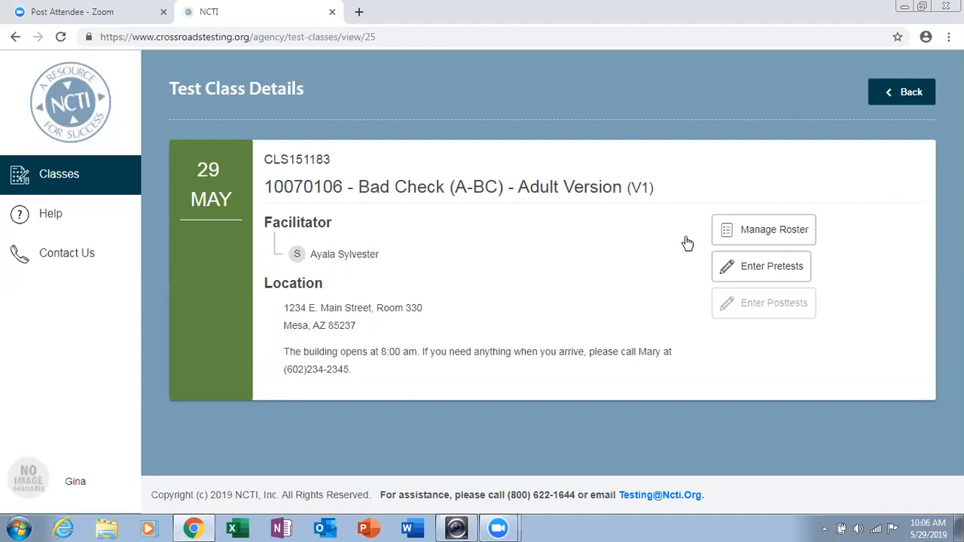
Step: Review the class's student roster and return to the class details
{"action": "left_click", "coordinate": [744, 232]}
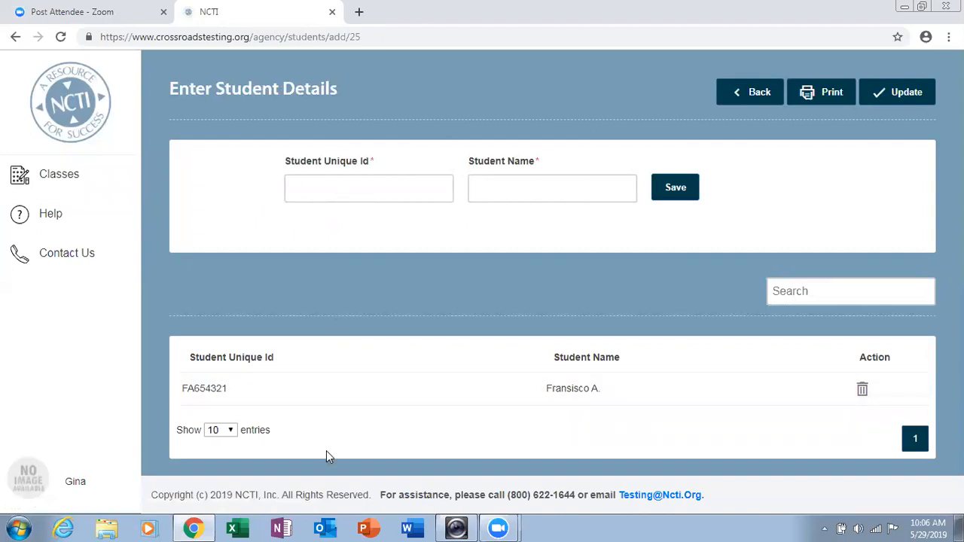
{"action": "left_click", "coordinate": [743, 97]}
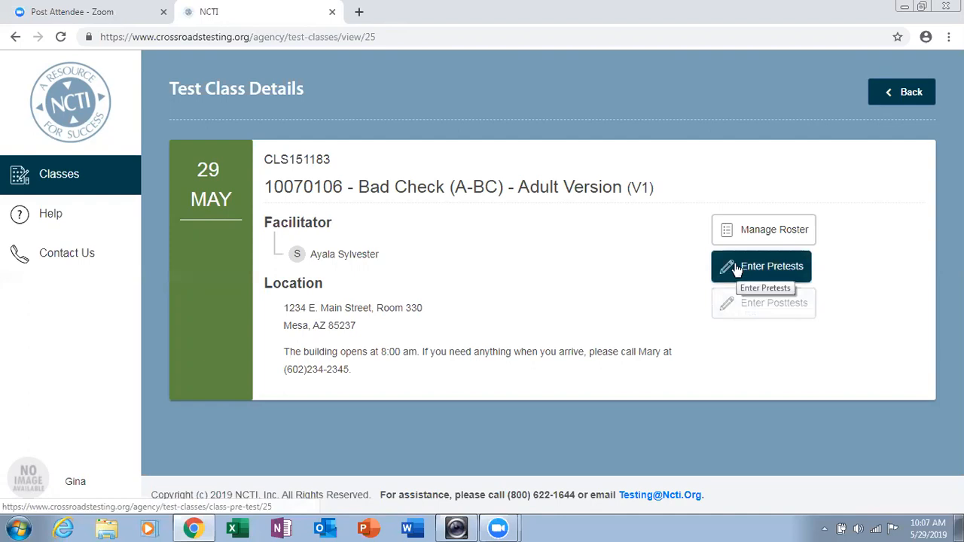
Step: Start pretest entry by confirming class ID CLS151183, and open the listed student's pretest for editing
{"action": "left_click", "coordinate": [735, 266]}
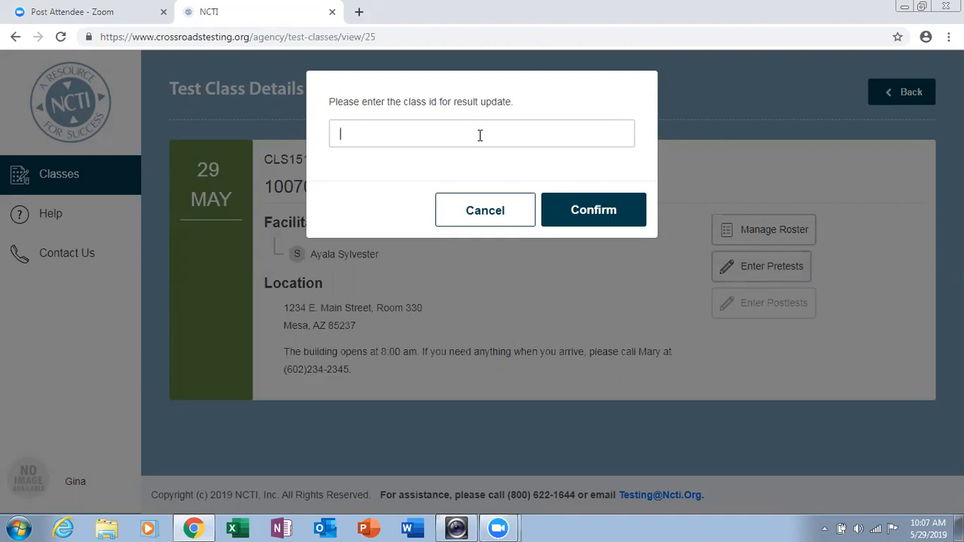
{"action": "type", "text": "CLS151183"}
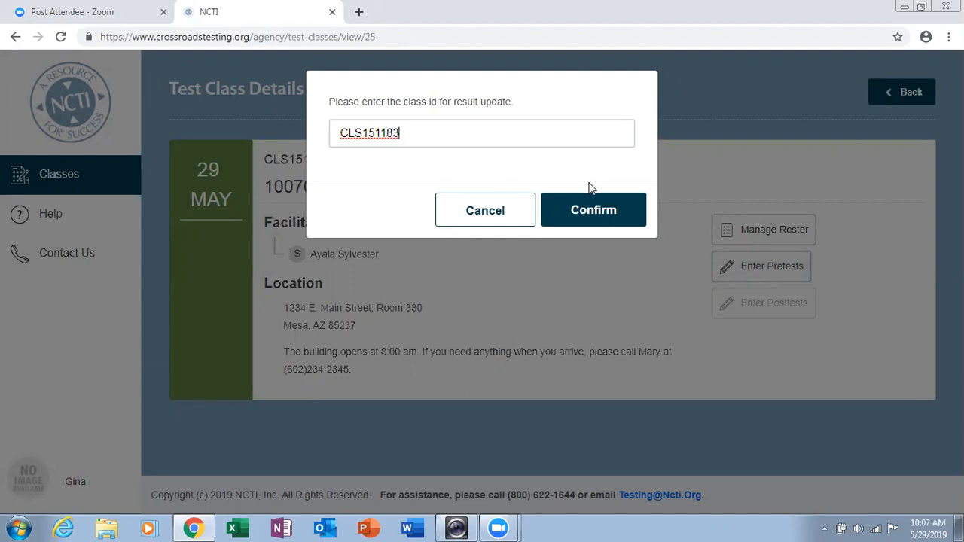
{"action": "left_click", "coordinate": [590, 213]}
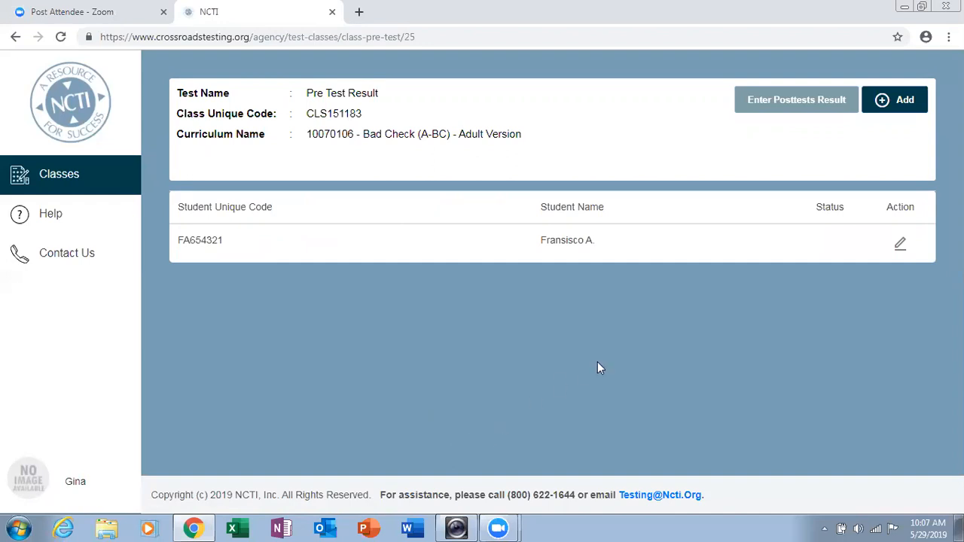
{"action": "left_click", "coordinate": [901, 247]}
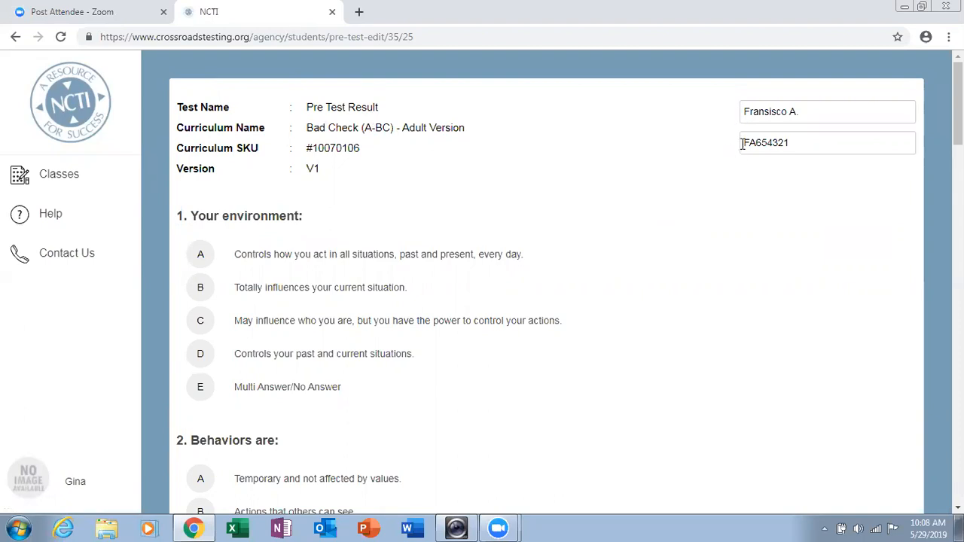
Step: Record the student's pretest answers as B for question 1, A for question 2 and D for question 3
{"action": "left_click", "coordinate": [200, 287]}
{"action": "scroll", "coordinate": [202, 290], "scroll_direction": "down", "scroll_amount": 3}
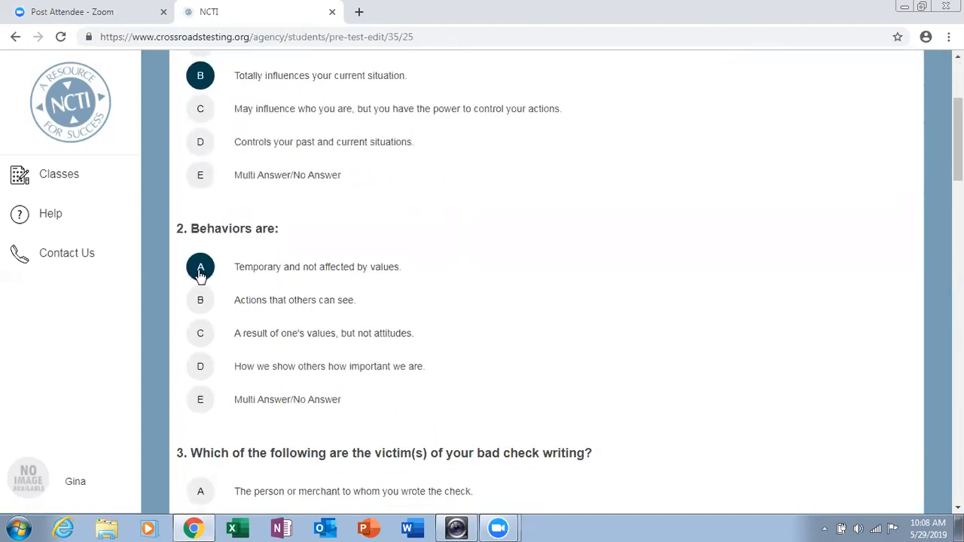
{"action": "left_click", "coordinate": [201, 275]}
{"action": "scroll", "coordinate": [201, 276], "scroll_direction": "down", "scroll_amount": 5}
{"action": "left_click", "coordinate": [201, 240]}
{"action": "scroll", "coordinate": [203, 249], "scroll_direction": "down", "scroll_amount": 3}
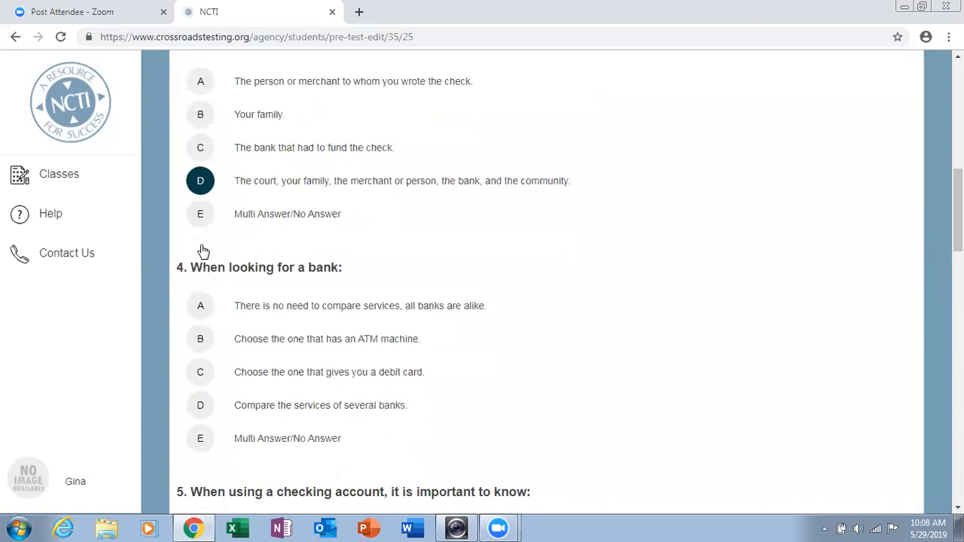
Step: Record the pretest answers as C for question 4, B for question 5 and C for question 6
{"action": "left_click", "coordinate": [200, 220]}
{"action": "scroll", "coordinate": [200, 226], "scroll_direction": "down", "scroll_amount": 3}
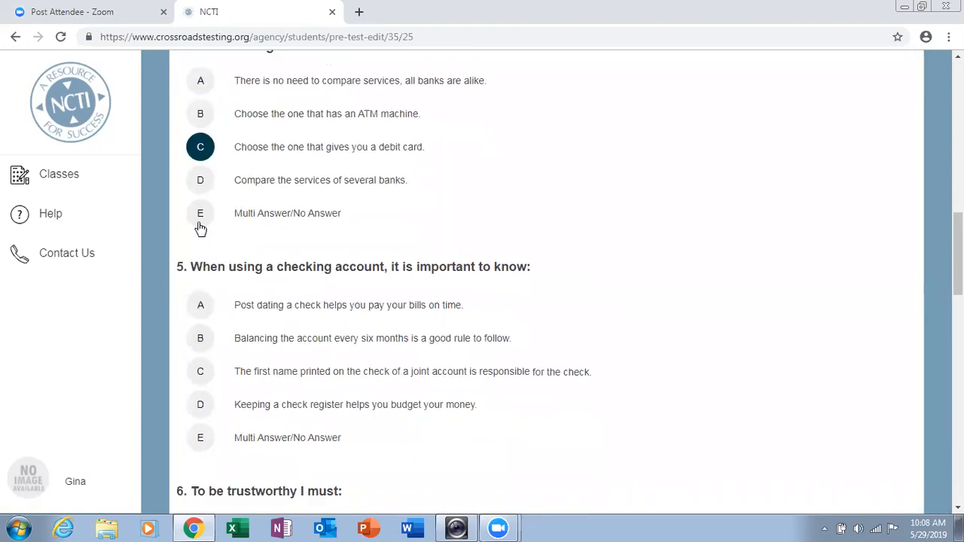
{"action": "left_click", "coordinate": [200, 198]}
{"action": "scroll", "coordinate": [202, 234], "scroll_direction": "down", "scroll_amount": 2}
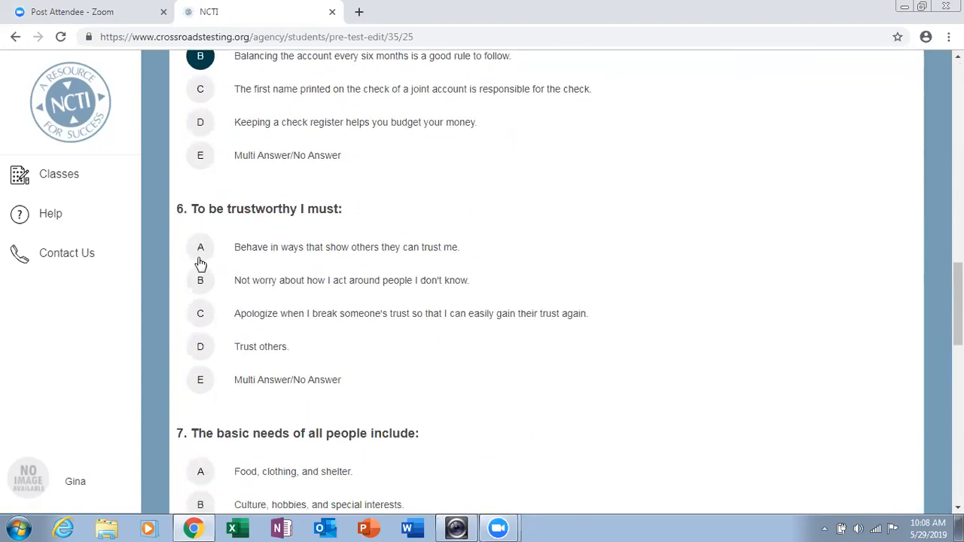
{"action": "left_click", "coordinate": [200, 312]}
{"action": "scroll", "coordinate": [201, 312], "scroll_direction": "down", "scroll_amount": 2}
{"action": "scroll", "coordinate": [200, 311], "scroll_direction": "down", "scroll_amount": 1}
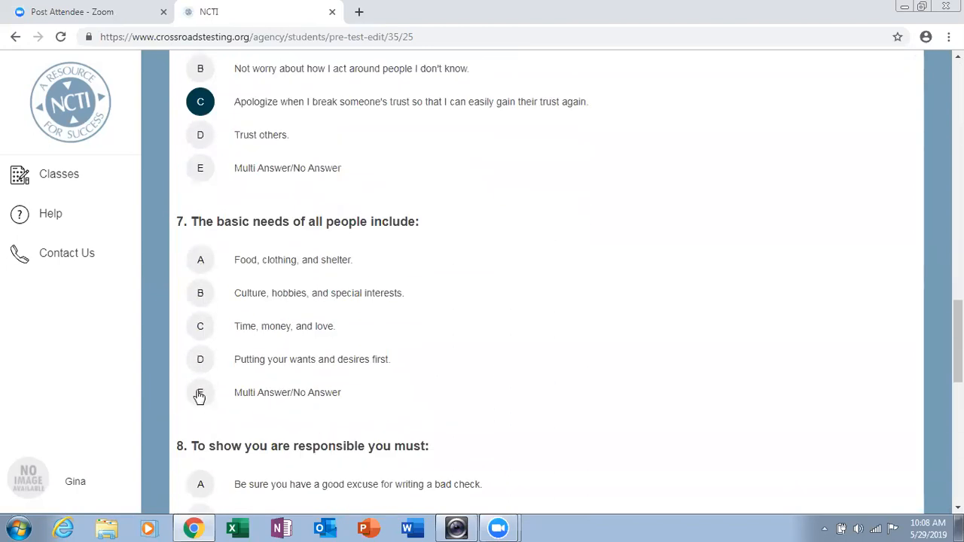
Step: Record Multi Answer/No Answer (E) for pretest question 7 and B for question 8
{"action": "left_click", "coordinate": [199, 397]}
{"action": "scroll", "coordinate": [277, 360], "scroll_direction": "down", "scroll_amount": 3}
{"action": "left_click", "coordinate": [201, 308]}
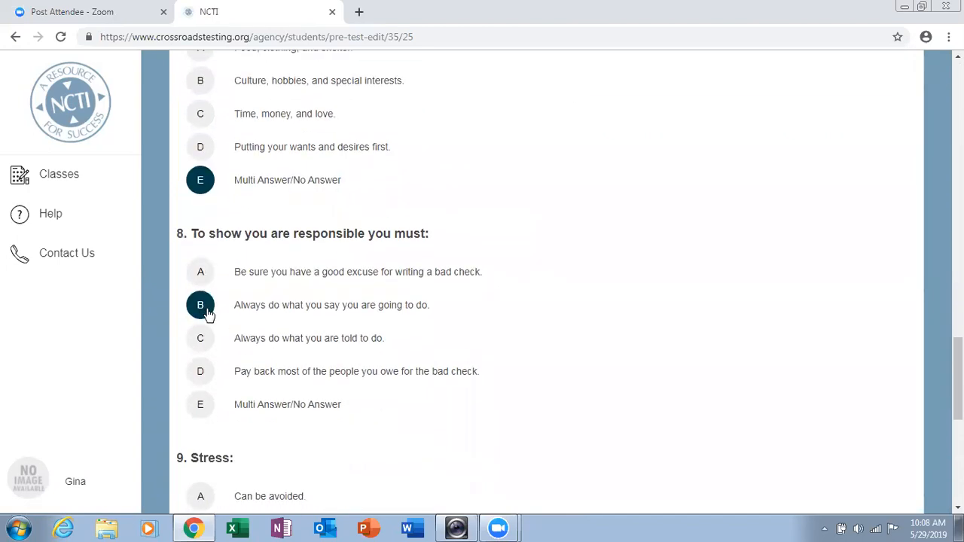
Step: Record answers for pretest questions 9 and 10 and save the completed pretest
{"action": "scroll", "coordinate": [197, 324], "scroll_direction": "down", "scroll_amount": 2}
{"action": "left_click", "coordinate": [202, 357]}
{"action": "scroll", "coordinate": [226, 357], "scroll_direction": "down", "scroll_amount": 2}
{"action": "scroll", "coordinate": [226, 362], "scroll_direction": "down", "scroll_amount": 2}
{"action": "left_click", "coordinate": [215, 365]}
{"action": "scroll", "coordinate": [339, 407], "scroll_direction": "down", "scroll_amount": 1}
{"action": "left_click", "coordinate": [546, 453]}
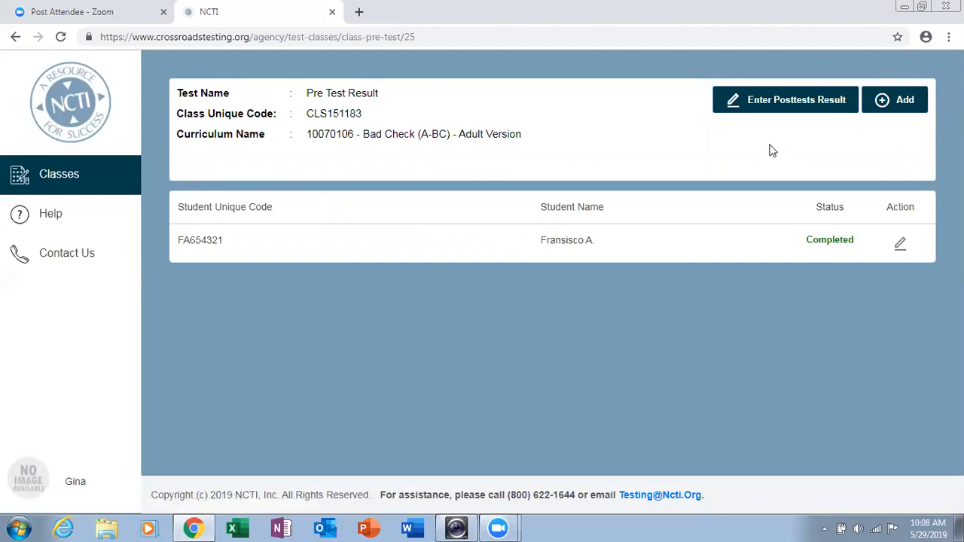
Step: Open the student's posttest for editing and record B for question 1 and A for question 2
{"action": "left_click", "coordinate": [775, 103]}
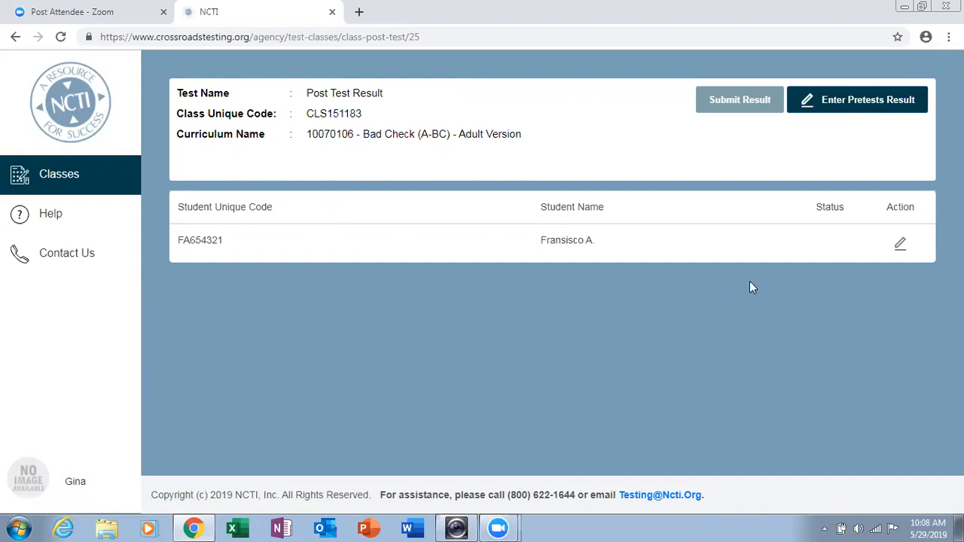
{"action": "left_click", "coordinate": [900, 248]}
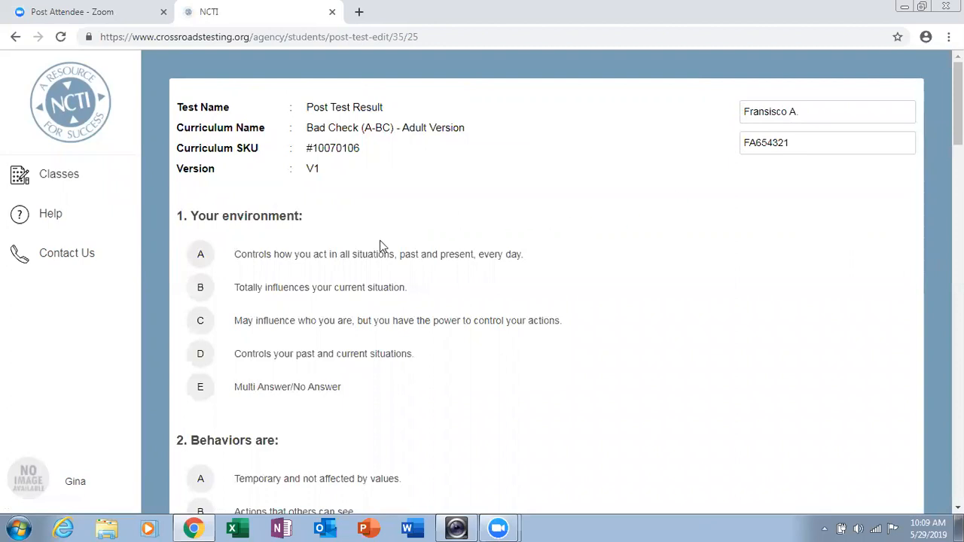
{"action": "left_click", "coordinate": [201, 290]}
{"action": "scroll", "coordinate": [197, 296], "scroll_direction": "down", "scroll_amount": 2}
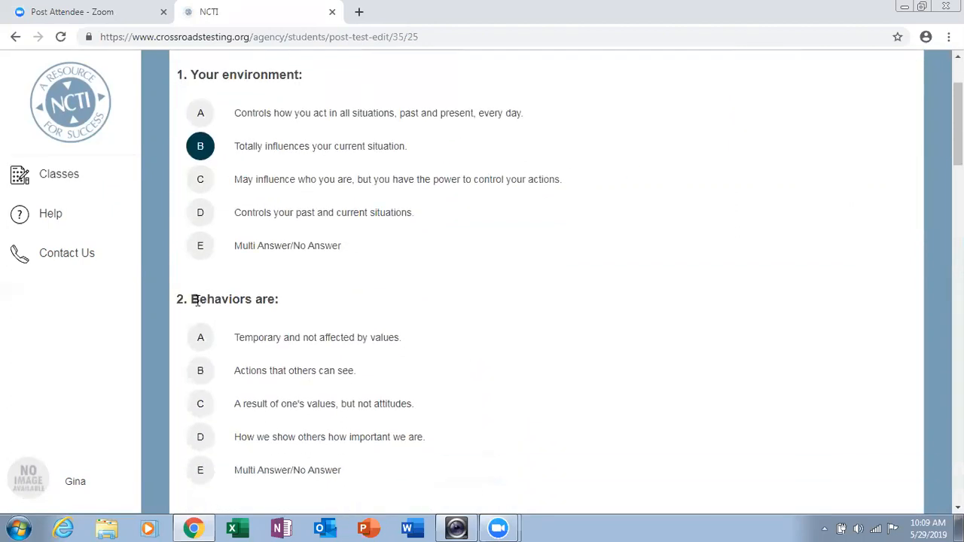
{"action": "left_click", "coordinate": [198, 338]}
{"action": "scroll", "coordinate": [199, 335], "scroll_direction": "down", "scroll_amount": 3}
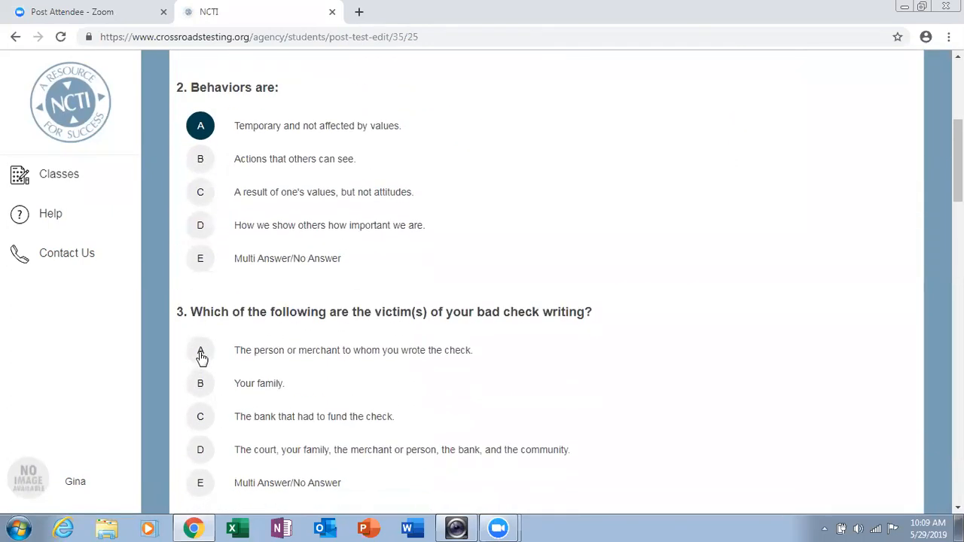
Step: Record the posttest answers as A for question 3, C for question 4, D for question 5 and B for question 6
{"action": "left_click", "coordinate": [200, 351]}
{"action": "scroll", "coordinate": [200, 351], "scroll_direction": "down", "scroll_amount": 4}
{"action": "left_click", "coordinate": [201, 358]}
{"action": "scroll", "coordinate": [200, 354], "scroll_direction": "down", "scroll_amount": 4}
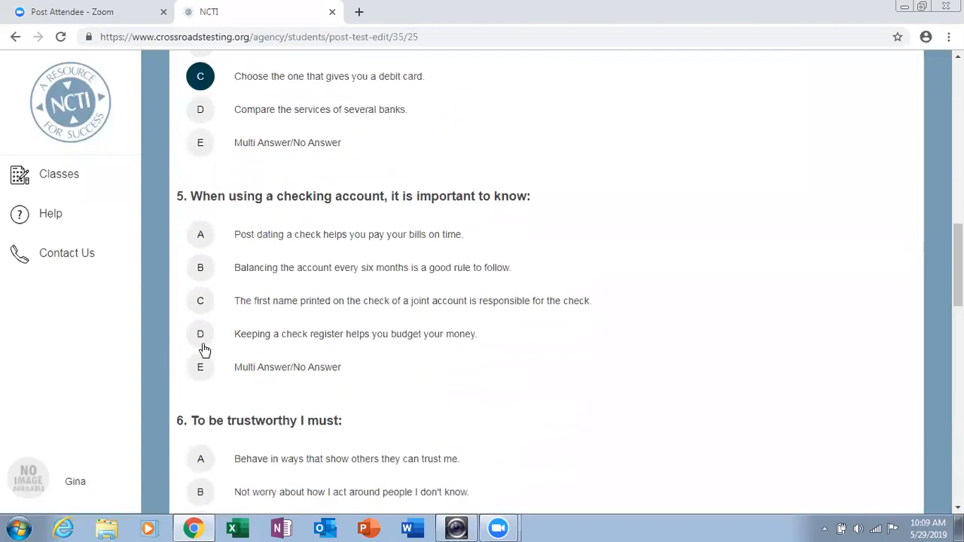
{"action": "left_click", "coordinate": [201, 337]}
{"action": "scroll", "coordinate": [200, 330], "scroll_direction": "down", "scroll_amount": 3}
{"action": "left_click", "coordinate": [202, 290]}
{"action": "scroll", "coordinate": [201, 286], "scroll_direction": "down", "scroll_amount": 3}
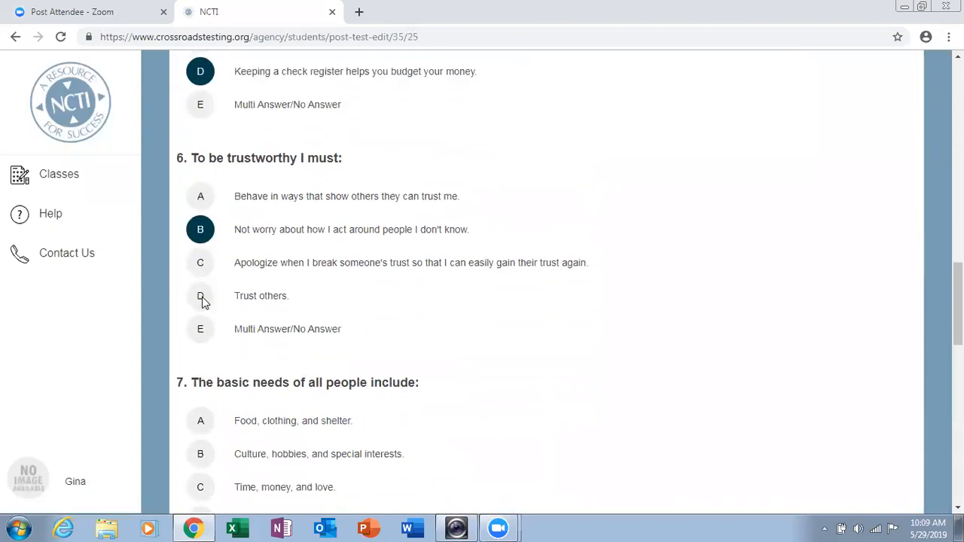
Step: Record answers for posttest questions 7 and 8, and mark D for question 9 about stress
{"action": "left_click", "coordinate": [201, 260]}
{"action": "scroll", "coordinate": [208, 377], "scroll_direction": "down", "scroll_amount": 1}
{"action": "scroll", "coordinate": [208, 387], "scroll_direction": "down", "scroll_amount": 3}
{"action": "left_click", "coordinate": [200, 375]}
{"action": "scroll", "coordinate": [200, 379], "scroll_direction": "down", "scroll_amount": 3}
{"action": "left_click", "coordinate": [200, 384]}
{"action": "scroll", "coordinate": [199, 386], "scroll_direction": "down", "scroll_amount": 3}
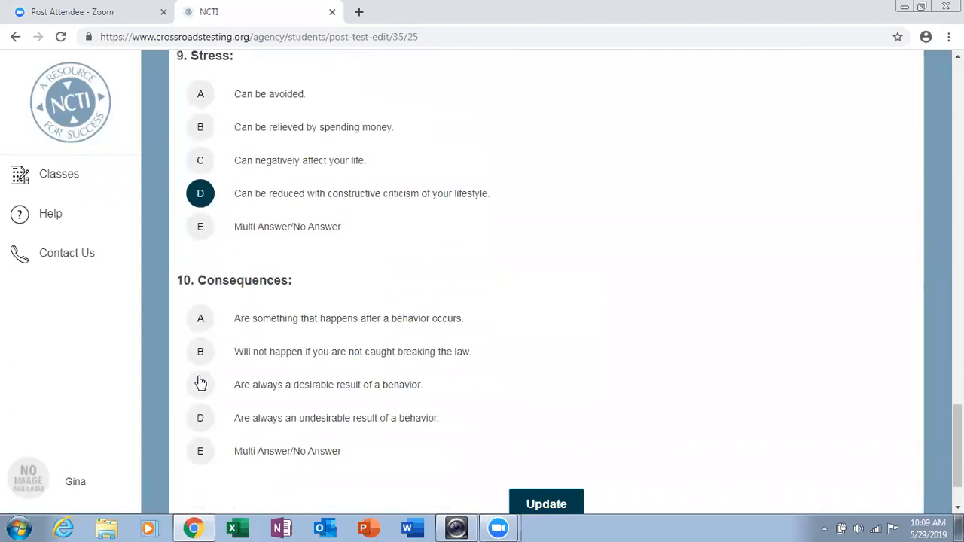
Step: Record an answer for posttest question 10 about consequences and save the completed posttest
{"action": "left_click", "coordinate": [199, 333]}
{"action": "scroll", "coordinate": [215, 349], "scroll_direction": "down", "scroll_amount": 1}
{"action": "left_click", "coordinate": [541, 450]}
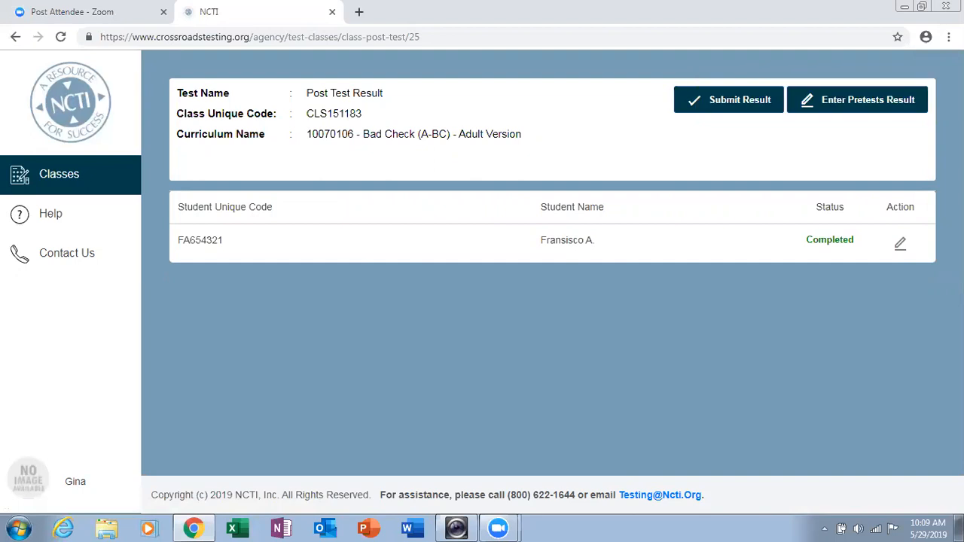
Step: Submit the class's test results and confirm the submission
{"action": "left_click", "coordinate": [723, 102]}
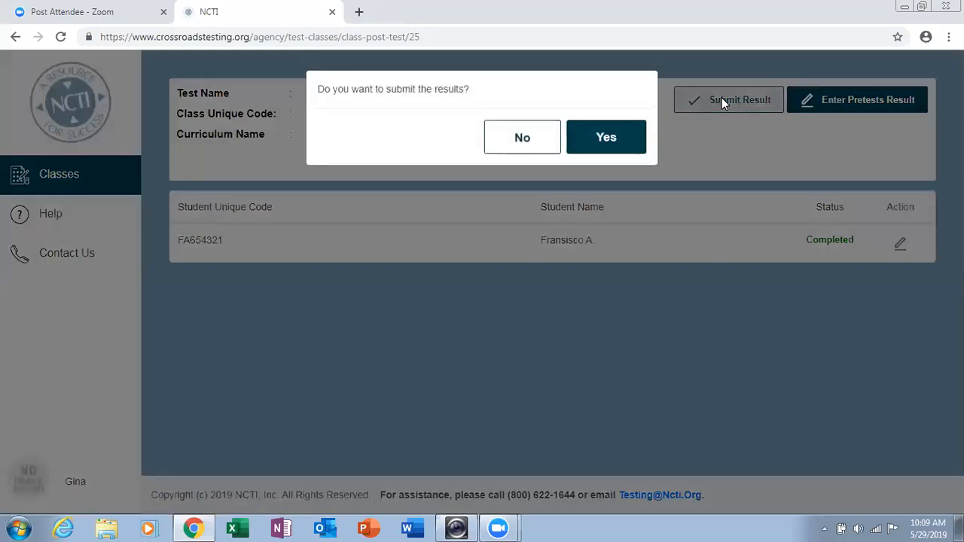
{"action": "left_click", "coordinate": [606, 140]}
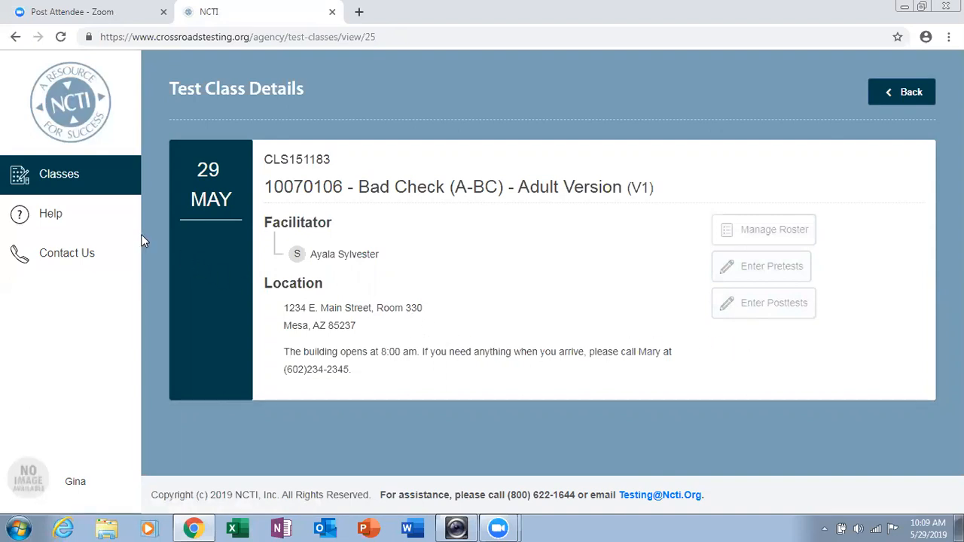
Step: View the Help page with its FAQs and user manuals, and the Contact Us page
{"action": "left_click", "coordinate": [50, 213]}
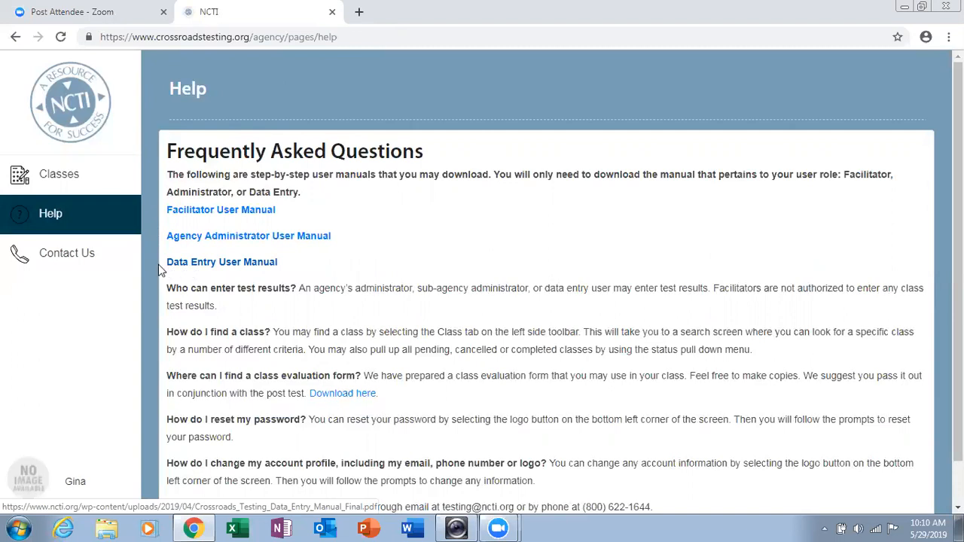
{"action": "left_click", "coordinate": [88, 254]}
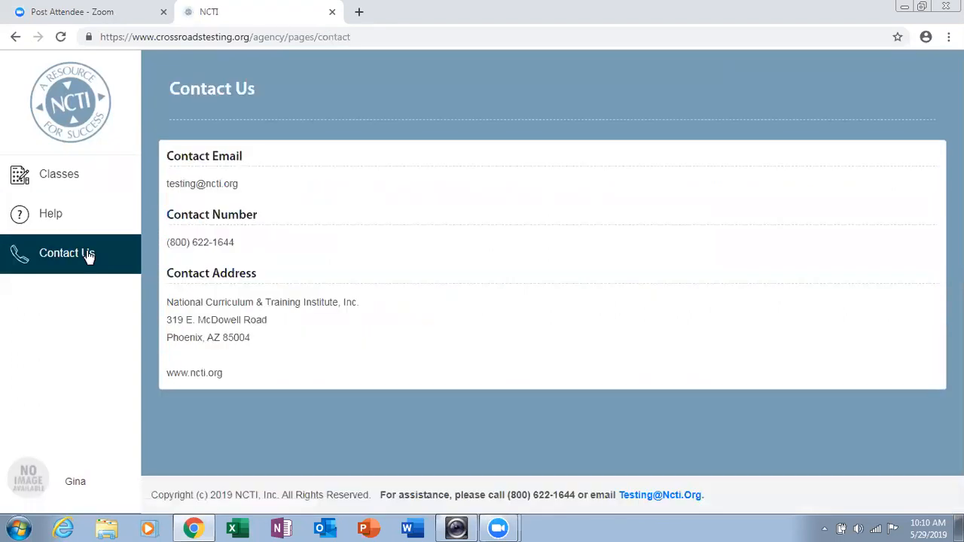